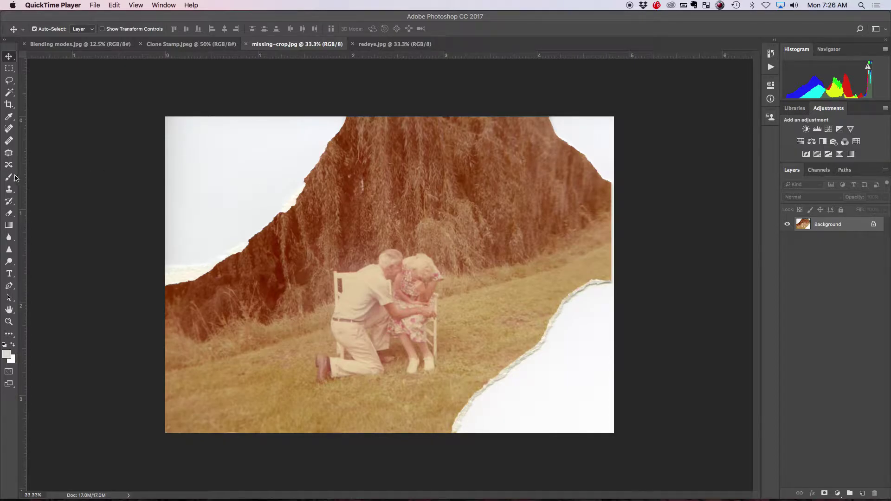
- Set the foreground colour to bright green #30ff00, paint a test brush stroke across the willow trees and undo it
click(10, 189)
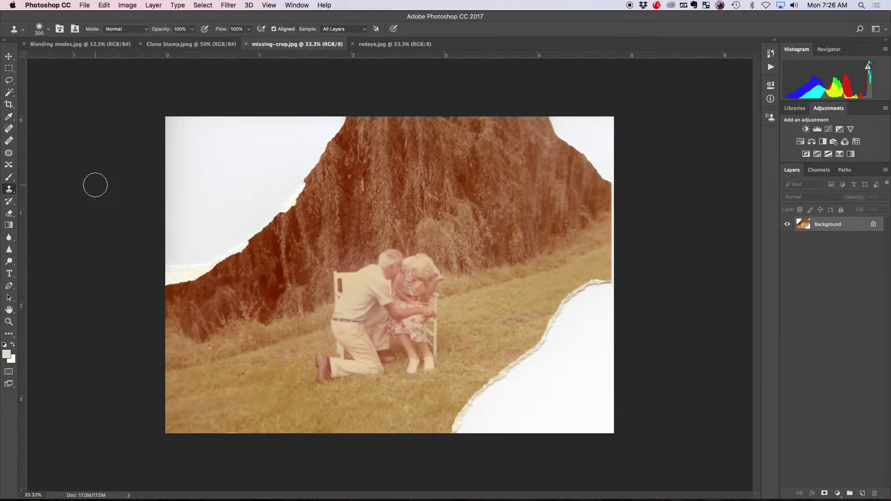
click(9, 177)
click(7, 354)
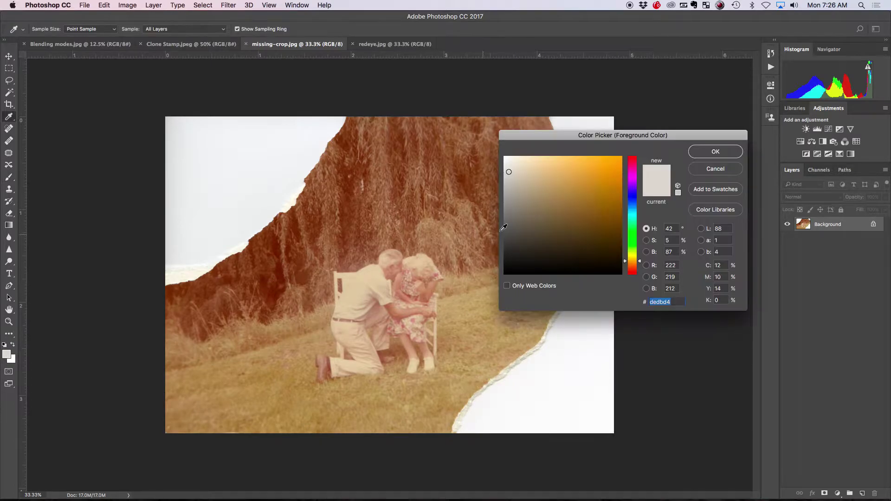
click(630, 239)
click(620, 158)
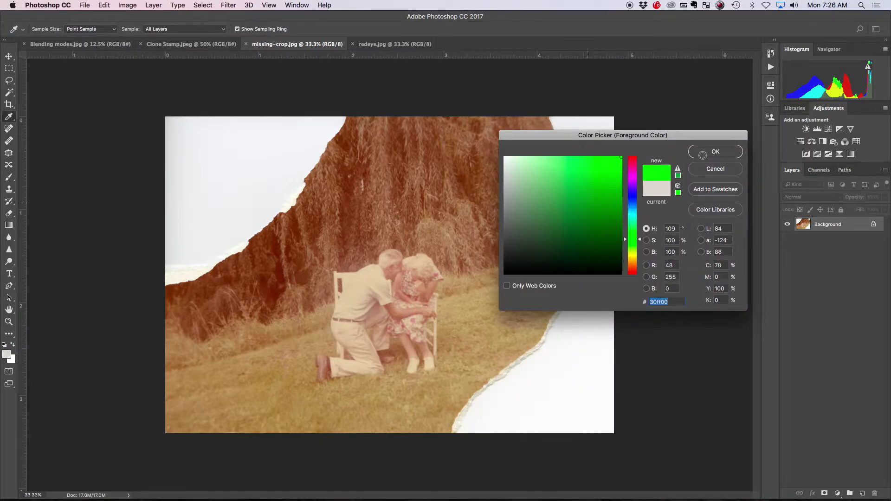
click(715, 151)
mouse_move(443, 178)
mouse_down()
mouse_move(494, 189)
mouse_move(573, 232)
mouse_up()
key(super+z)
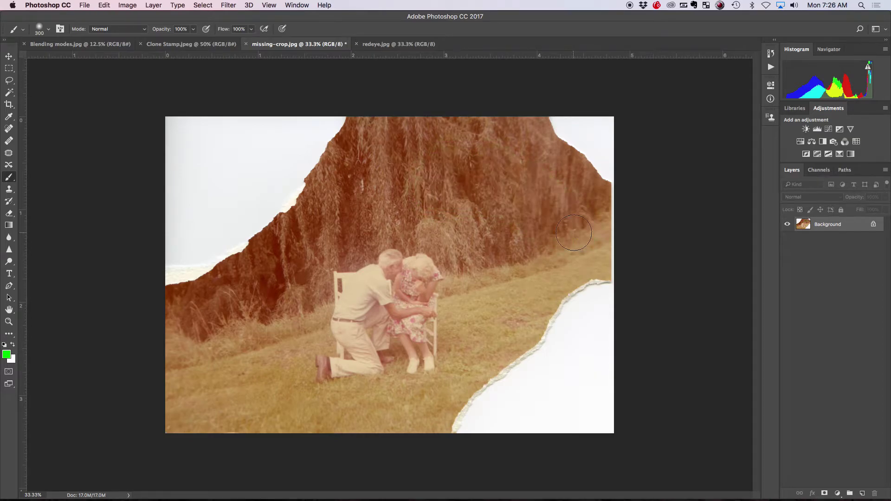
- Try to rebuild the photo's missing upper-left area by cloning nearby willow texture over it with the Clone Stamp
click(9, 189)
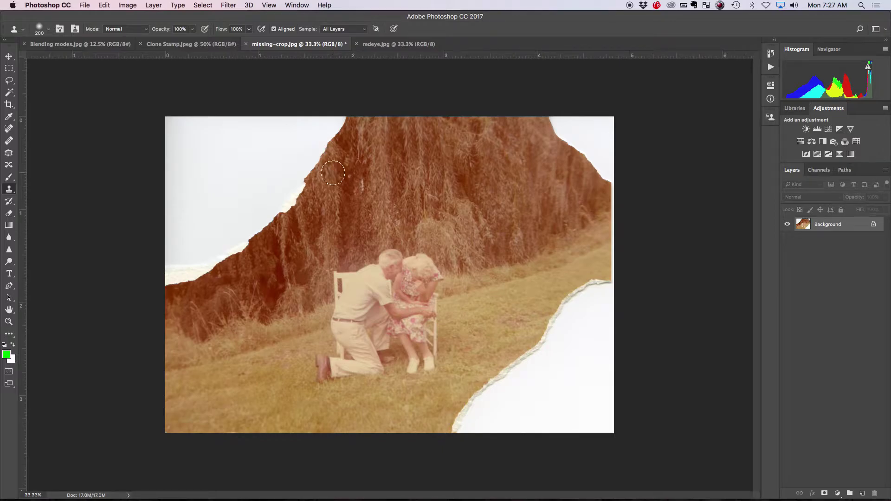
alt+click(332, 173)
alt+click(335, 160)
mouse_move(308, 144)
mouse_down()
mouse_move(342, 156)
mouse_move(317, 147)
mouse_move(301, 172)
mouse_move(323, 127)
mouse_move(342, 120)
mouse_move(277, 210)
mouse_move(221, 250)
mouse_move(211, 259)
mouse_move(239, 244)
mouse_move(216, 264)
mouse_move(163, 283)
mouse_move(190, 264)
mouse_move(156, 273)
mouse_move(198, 252)
mouse_move(265, 189)
mouse_move(320, 113)
mouse_up()
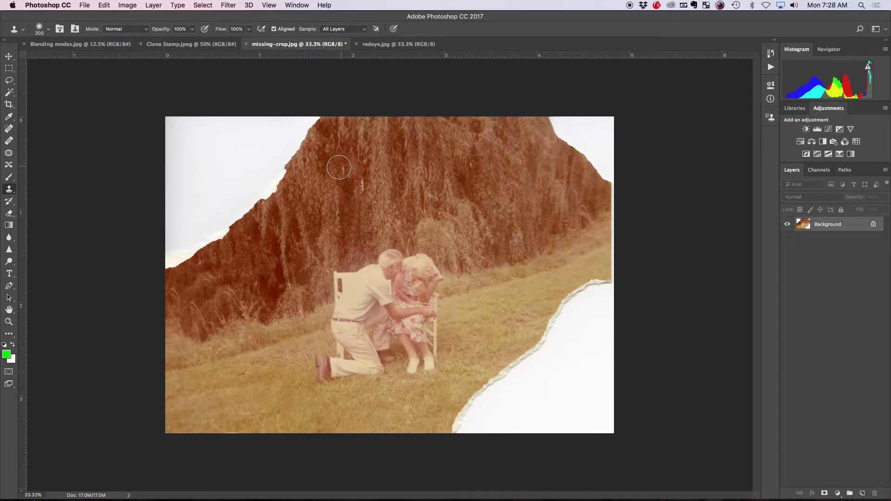
alt+click(308, 162)
mouse_move(315, 122)
mouse_down()
mouse_move(271, 195)
mouse_move(319, 112)
mouse_move(224, 224)
mouse_move(277, 198)
mouse_move(242, 195)
mouse_move(181, 263)
mouse_move(215, 218)
mouse_move(208, 215)
mouse_move(137, 284)
mouse_up()
alt+click(306, 181)
mouse_move(320, 109)
mouse_down()
mouse_move(263, 178)
mouse_move(209, 190)
mouse_move(199, 224)
mouse_move(226, 199)
mouse_up()
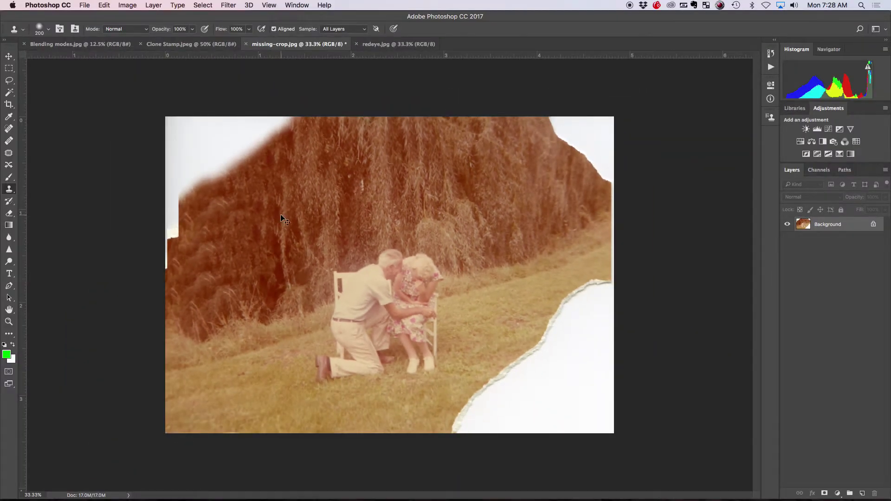
- Undo the clone strokes in the photo's upper-left area, along with a single test dab at the torn edge
key(super+z)
key(super+alt+z)
key(super+alt+z)
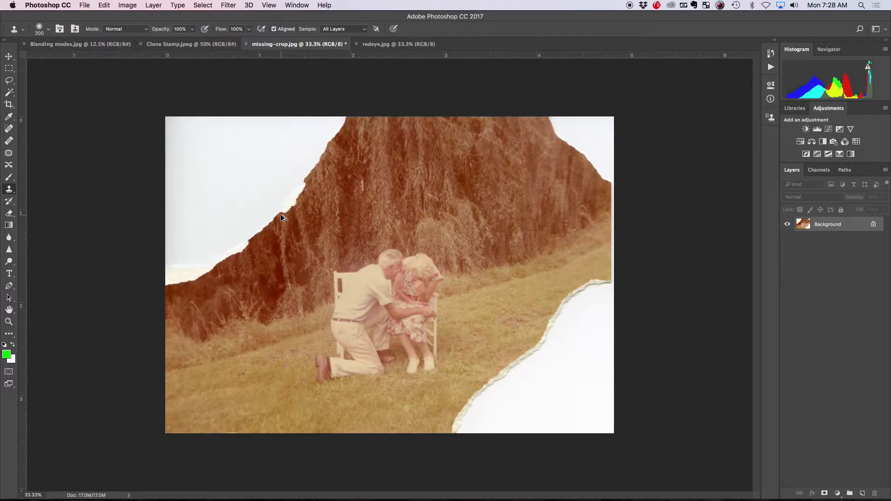
click(281, 214)
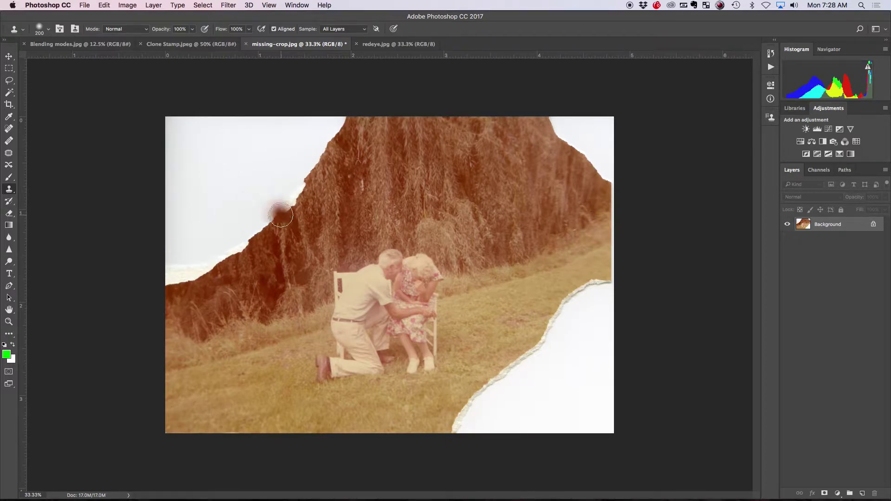
key(super+z)
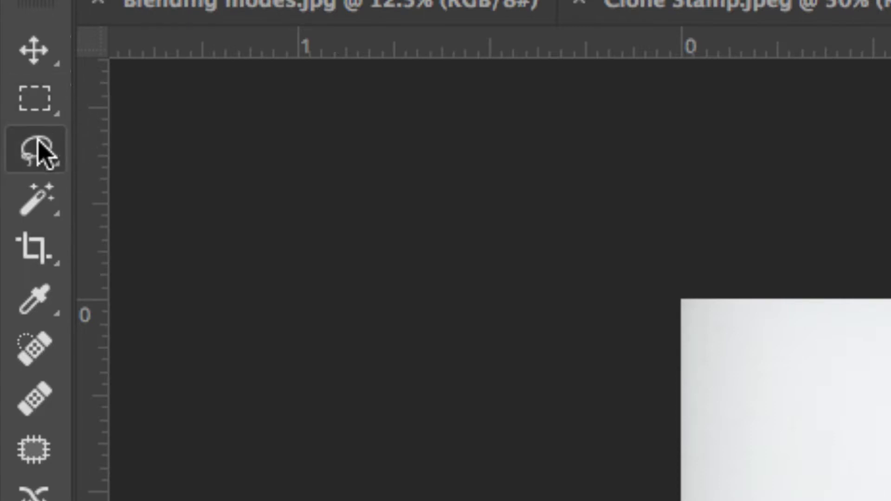
click(35, 111)
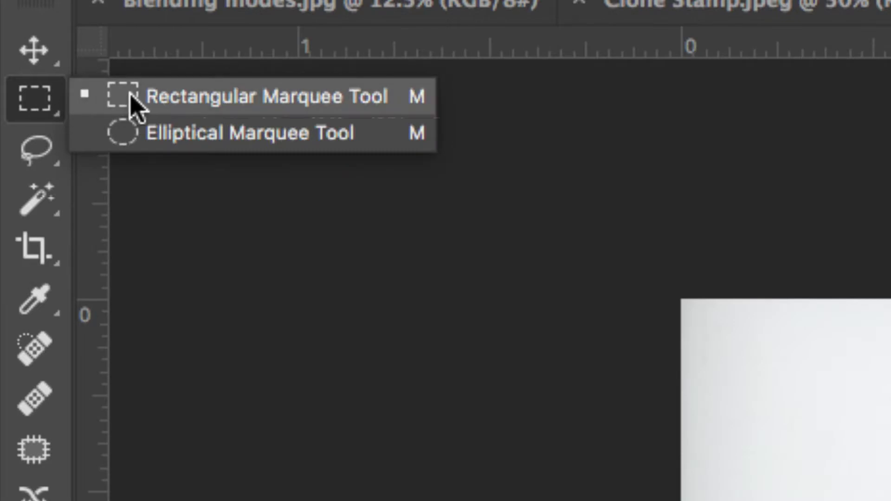
click(50, 123)
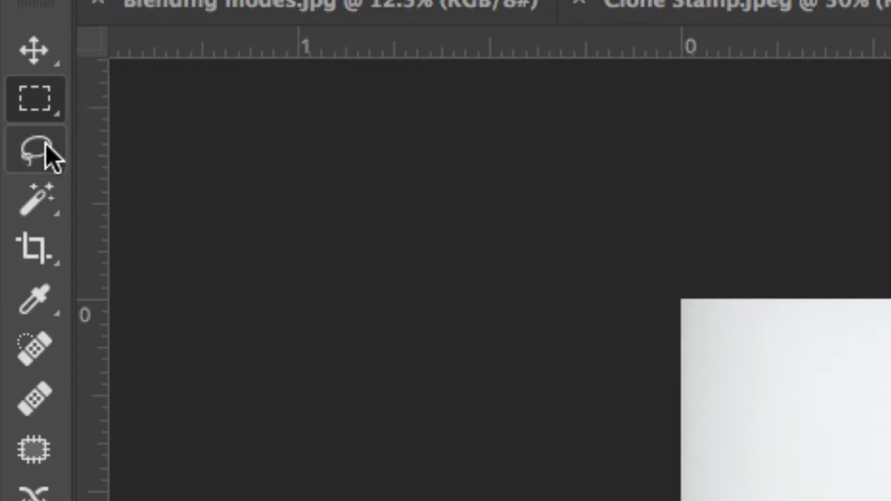
click(40, 195)
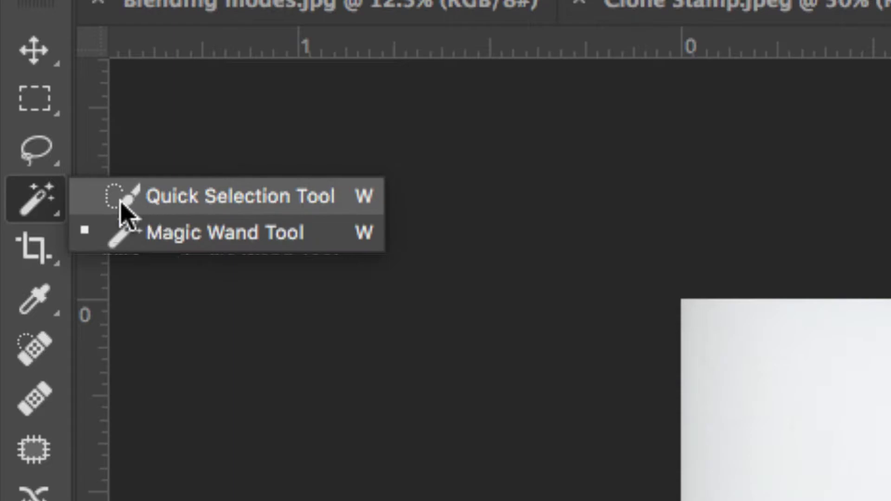
click(44, 198)
- Draw a freehand Lasso selection around the photo's missing upper-left corner, including a thin margin of the trees
click(26, 156)
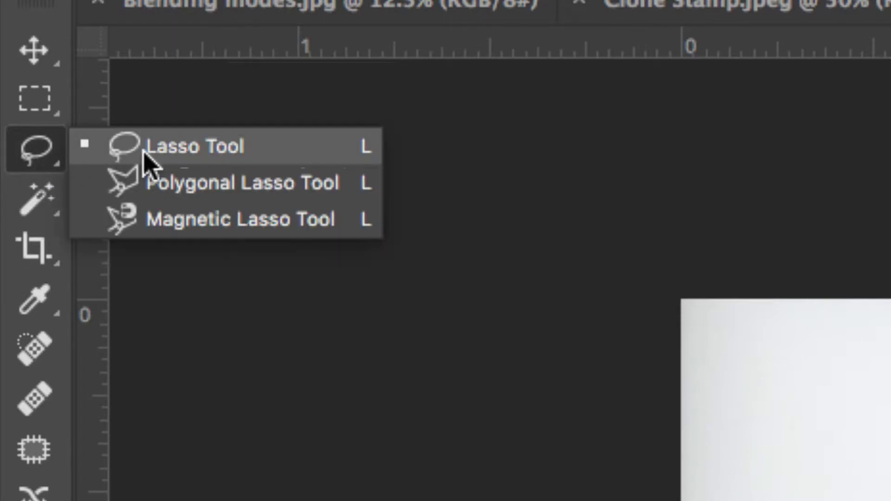
click(144, 159)
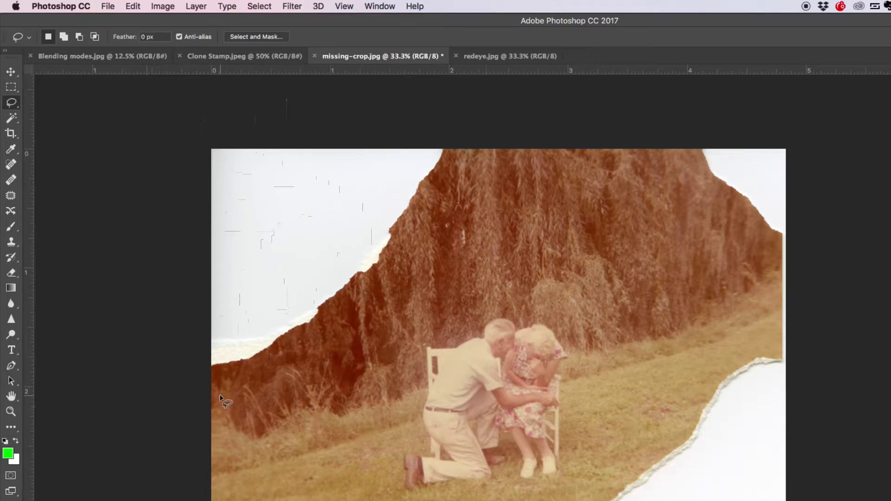
mouse_move(219, 398)
mouse_down()
mouse_move(230, 400)
mouse_move(179, 328)
mouse_move(236, 394)
mouse_move(231, 387)
mouse_up()
mouse_move(428, 138)
mouse_down()
mouse_move(451, 143)
mouse_move(453, 161)
mouse_move(372, 290)
mouse_move(262, 370)
mouse_move(214, 380)
mouse_move(185, 367)
mouse_up()
right_click(186, 368)
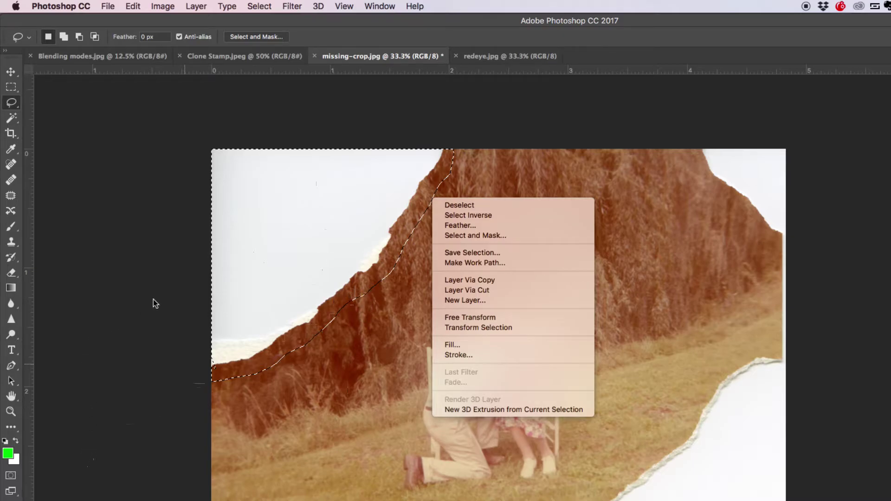
click(177, 36)
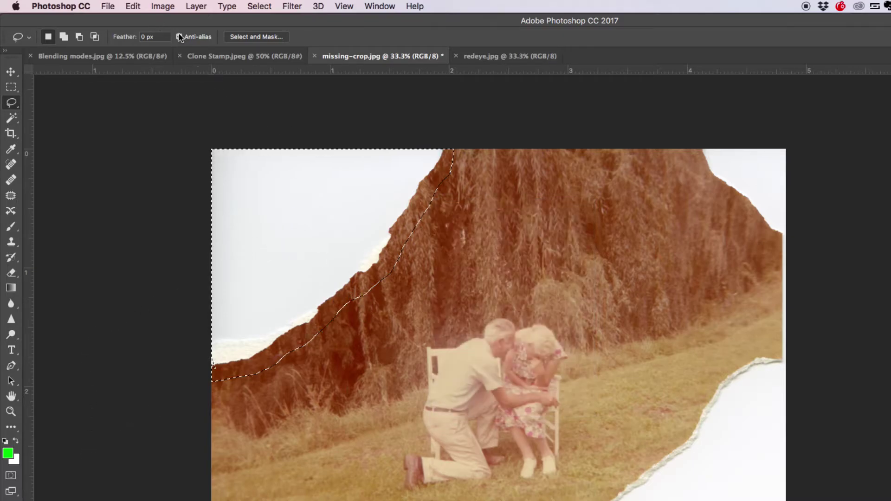
- Fill the selected upper-left corner with Content-Aware contents, Color Adaptation on, Normal mode and 100% opacity, and deselect it
click(133, 6)
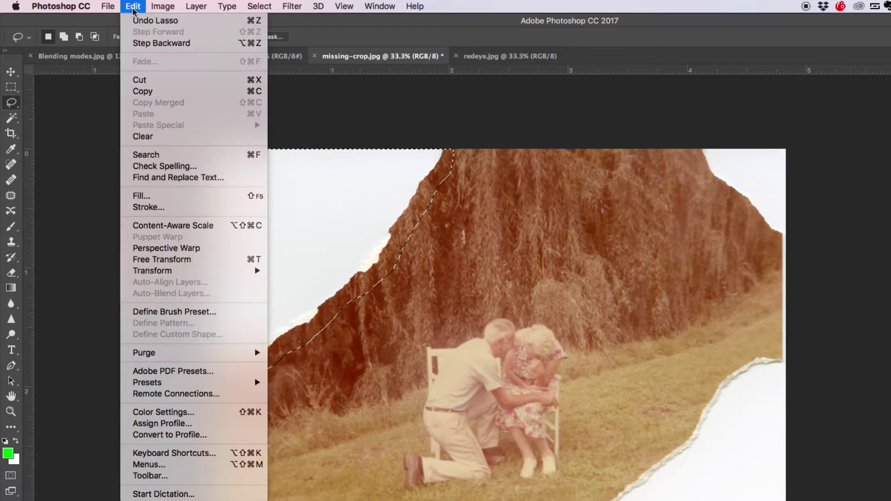
click(134, 195)
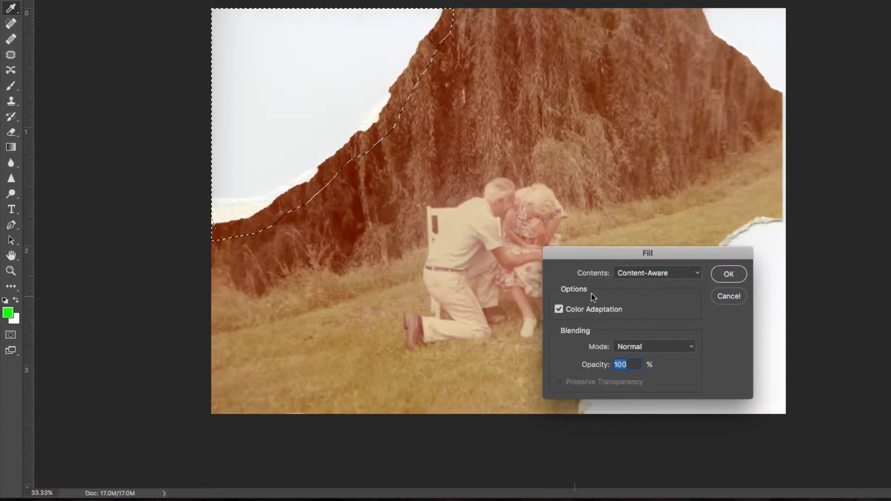
drag(605, 394, 382, 235)
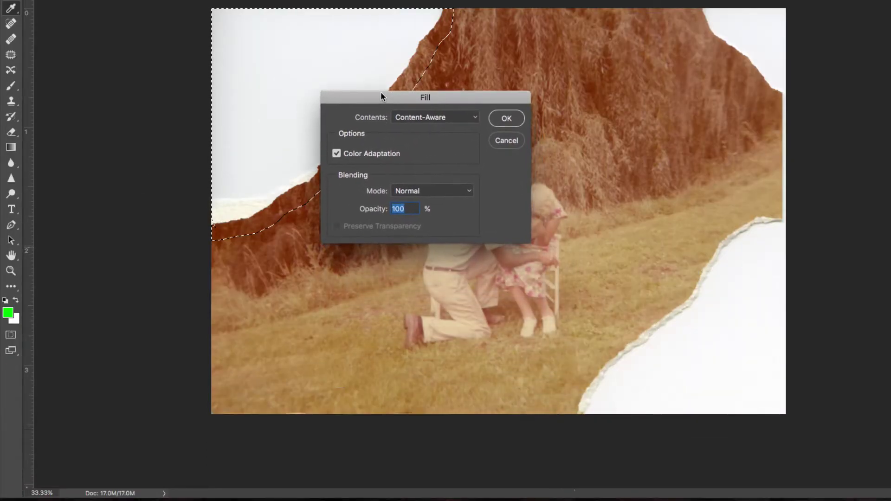
drag(382, 96, 352, 53)
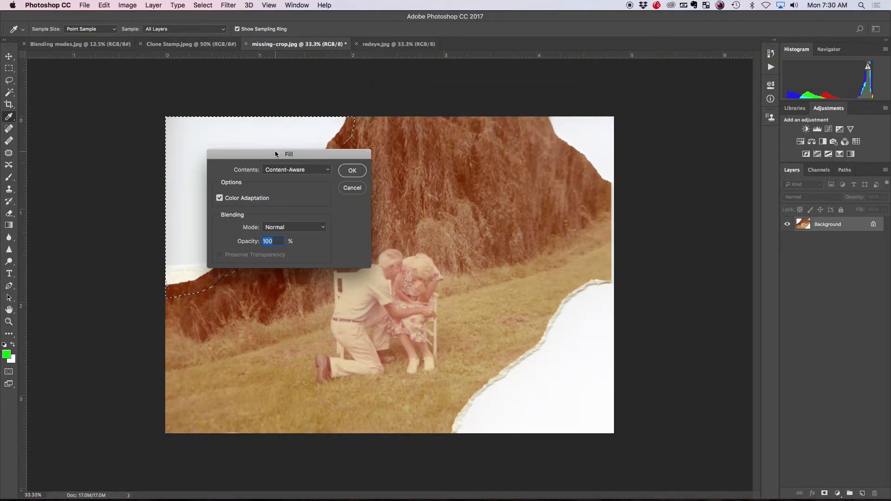
key(alt)
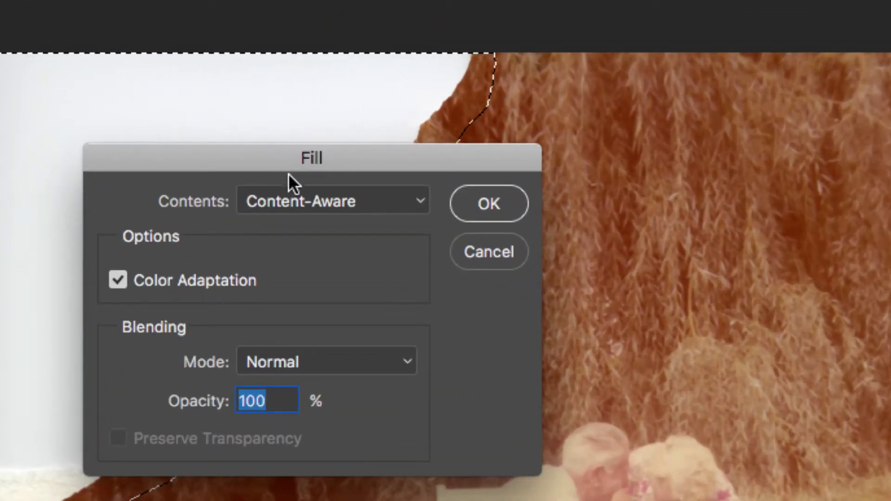
click(299, 193)
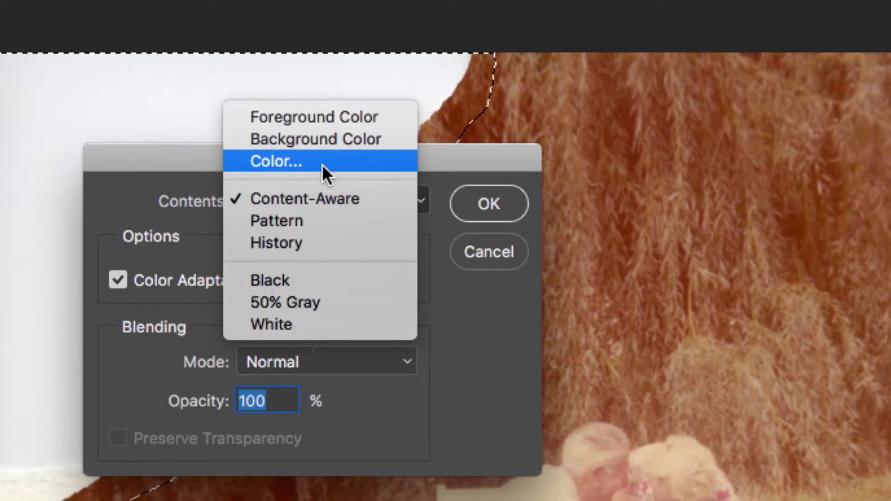
click(327, 197)
key(alt)
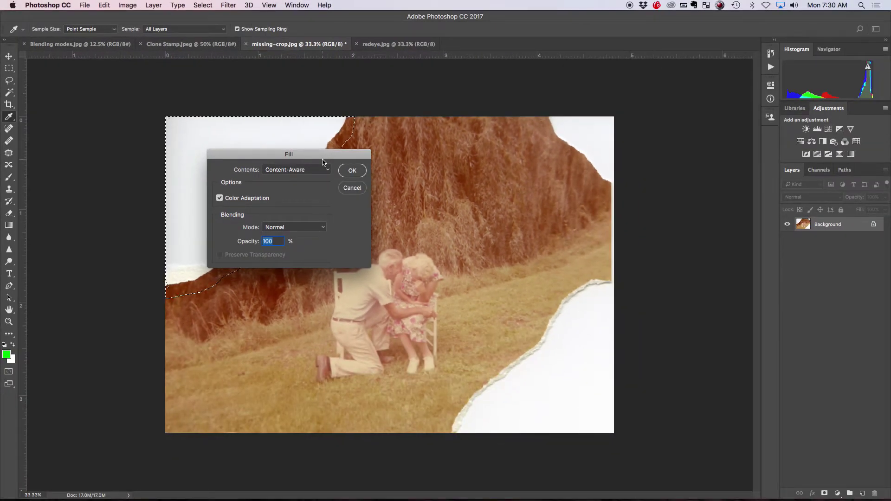
click(352, 171)
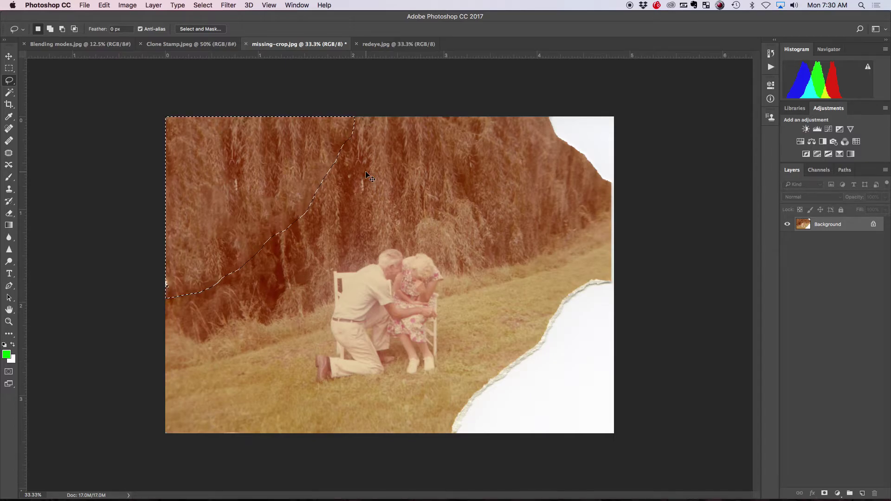
key(super+d)
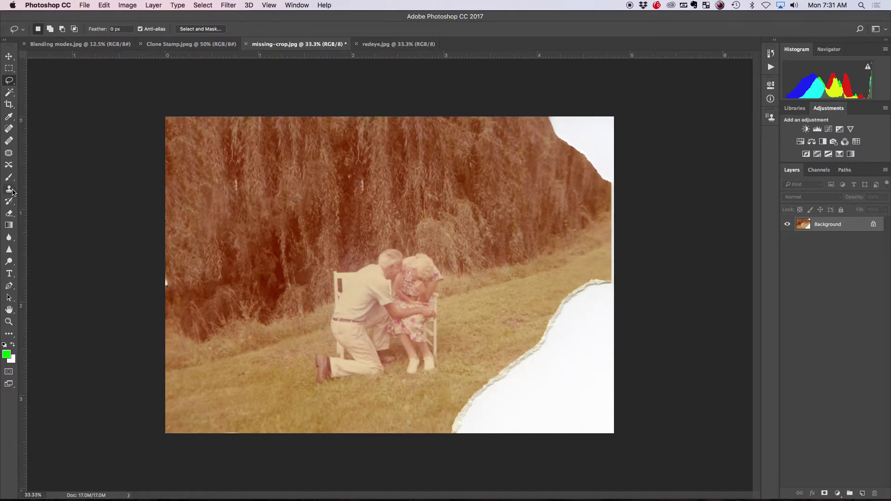
- Cover the leftover white spot on the photo's left edge with the Clone Stamp, sampling the willow texture beside it
click(11, 191)
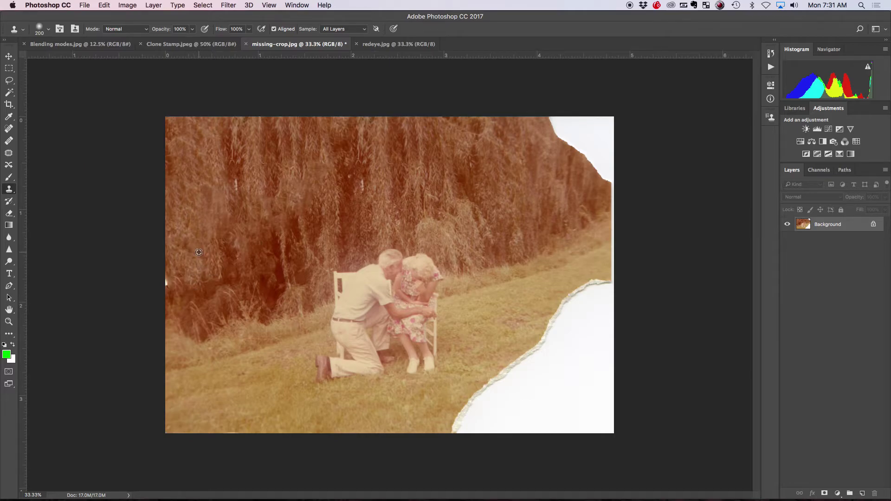
alt+click(197, 259)
click(166, 281)
- Draw a freehand Lasso selection around the photo's missing upper-right corner, just inside the torn edge
click(9, 81)
drag(8, 83, 42, 80)
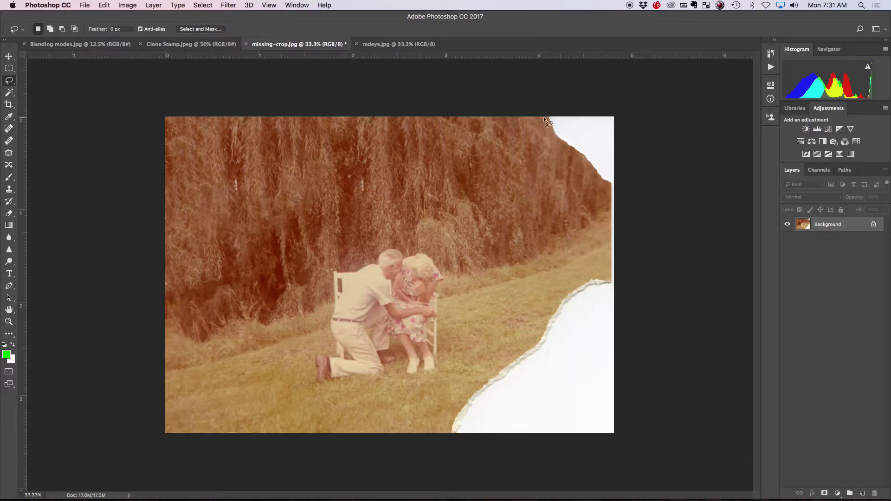
mouse_move(546, 118)
mouse_down()
mouse_move(563, 149)
mouse_move(615, 190)
mouse_move(626, 161)
mouse_move(620, 107)
mouse_move(555, 111)
mouse_up()
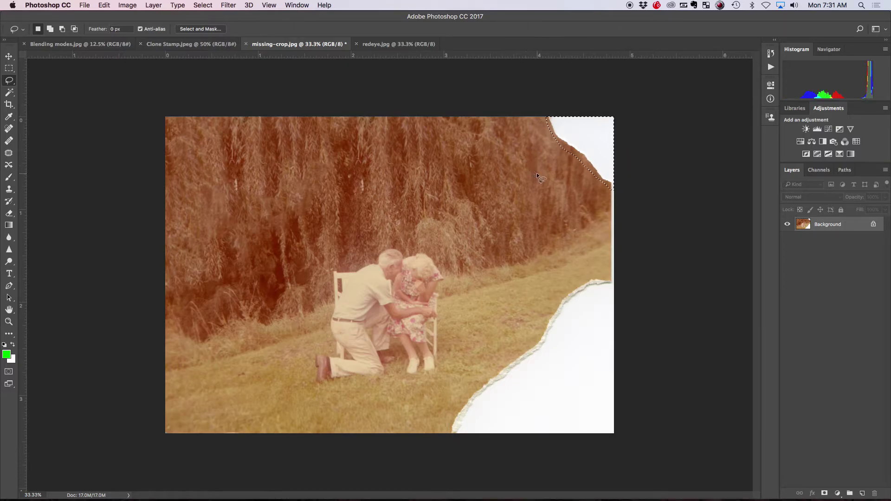
- Fill the selected upper-right corner with Content-Aware contents at 100% opacity and deselect it
click(104, 5)
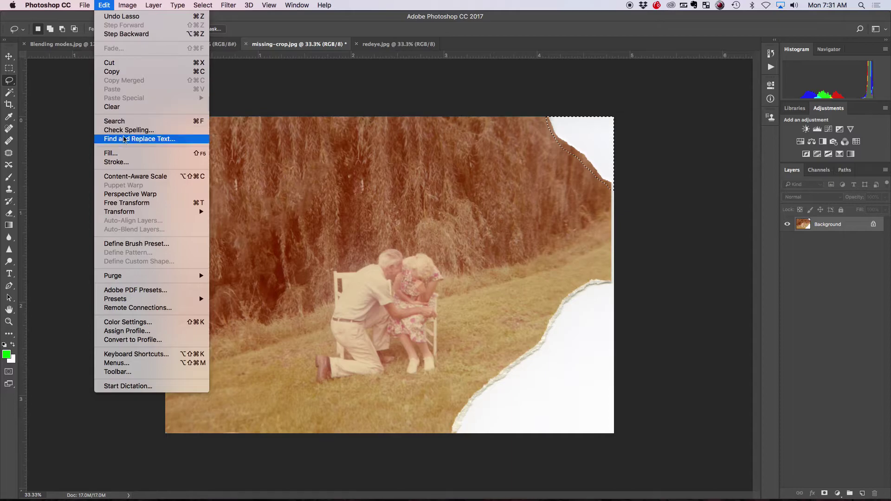
click(125, 154)
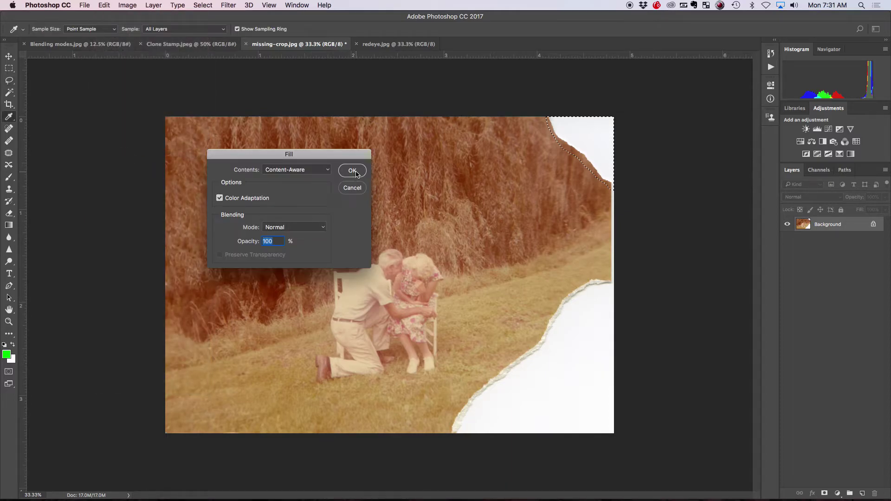
click(352, 171)
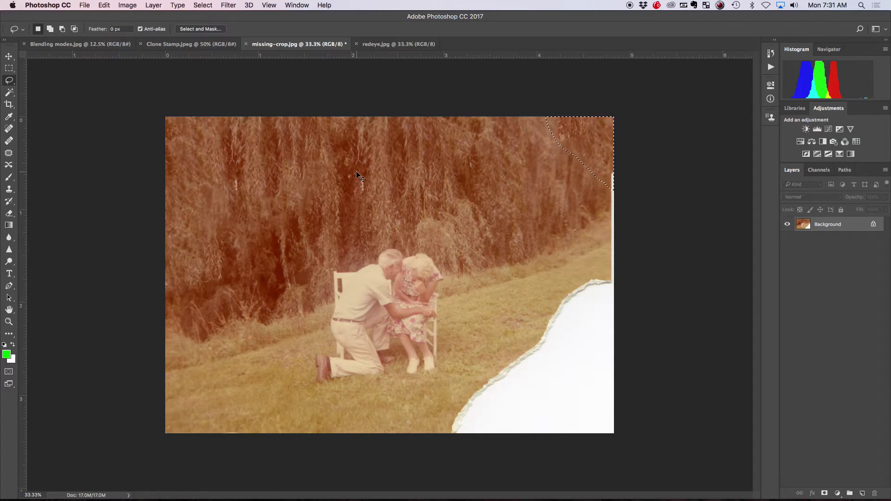
key(super+d)
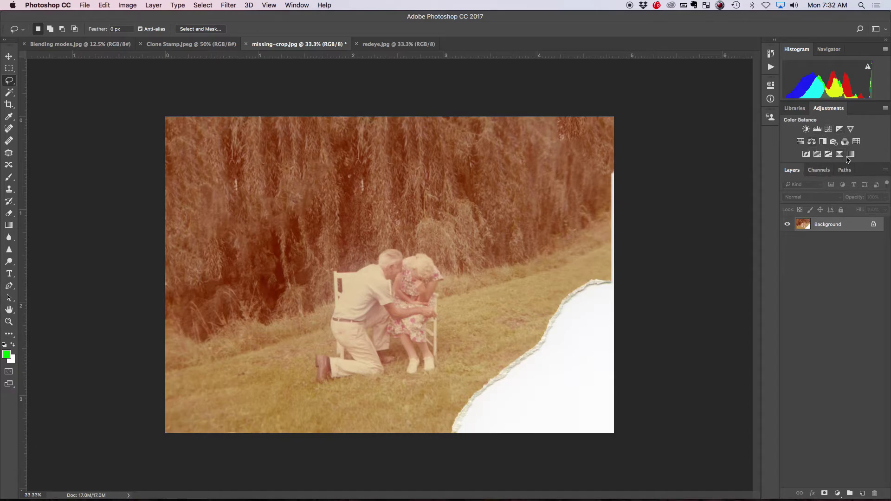
- Add a Levels adjustment layer above the photo and raise its RGB midtone value to 9.99
click(817, 130)
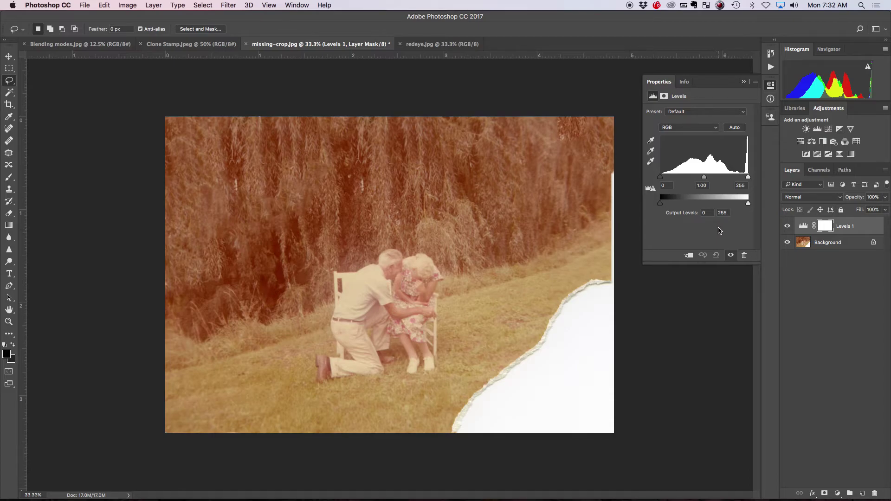
drag(706, 180, 659, 181)
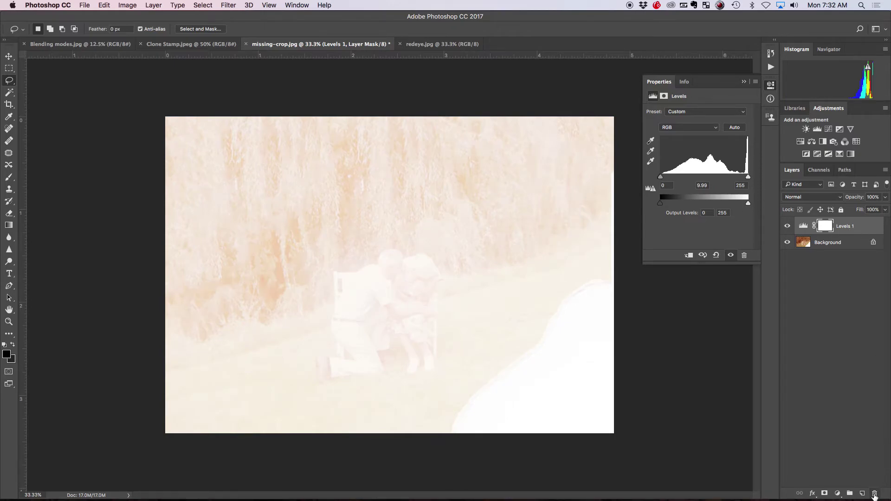
- Delete the Levels adjustment layer together with its layer mask, leaving only the Background layer
click(875, 493)
click(514, 175)
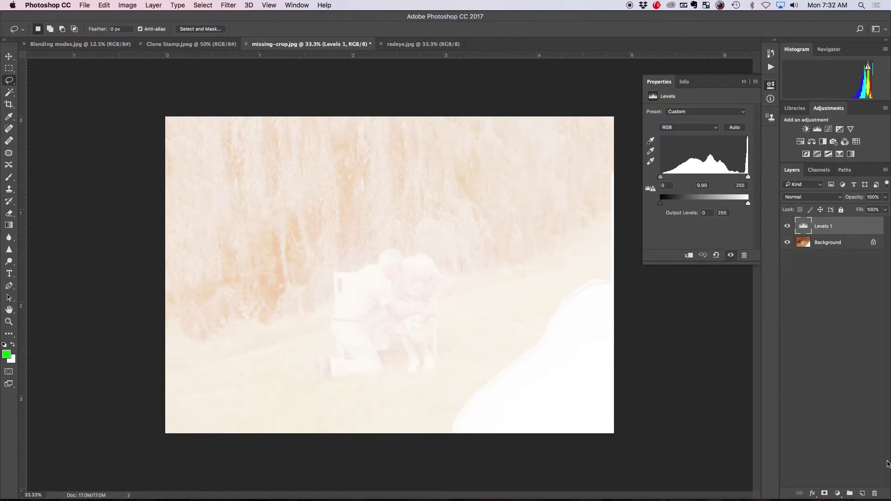
click(875, 494)
click(514, 172)
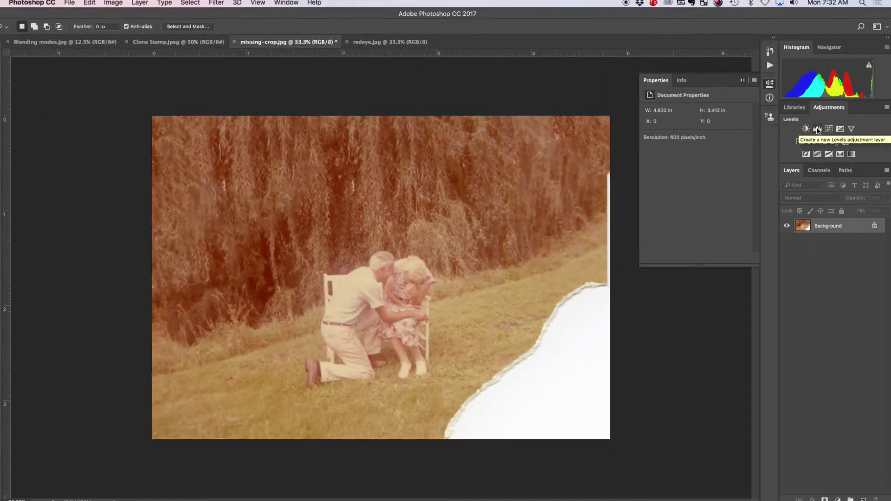
- Add a new Levels adjustment layer above the photo and set its RGB midtone value to 0.95
click(816, 129)
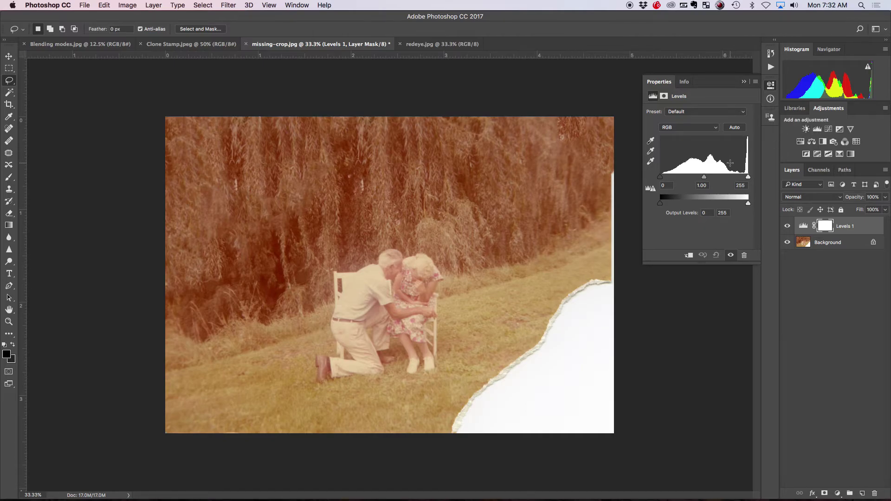
mouse_move(747, 178)
mouse_down()
mouse_move(722, 178)
mouse_move(752, 180)
mouse_up()
drag(658, 179, 706, 178)
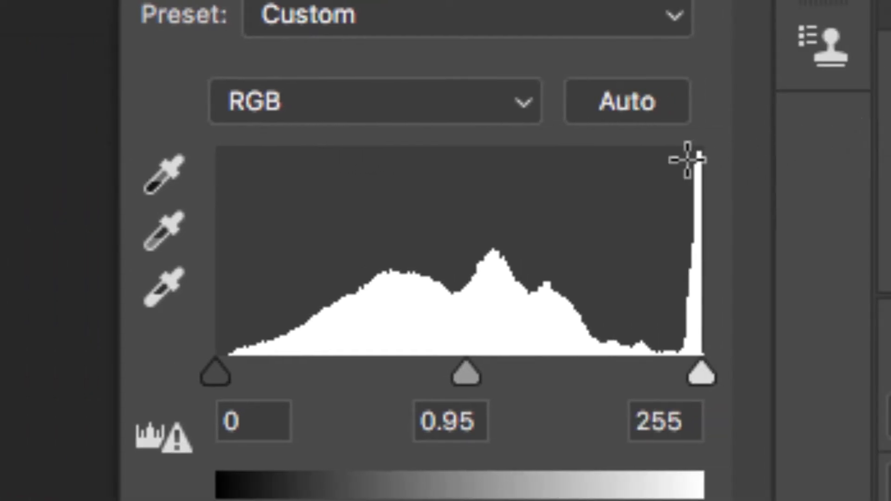
- Set the black input level of the Levels layer's Red channel to 97, where its histogram begins
click(518, 106)
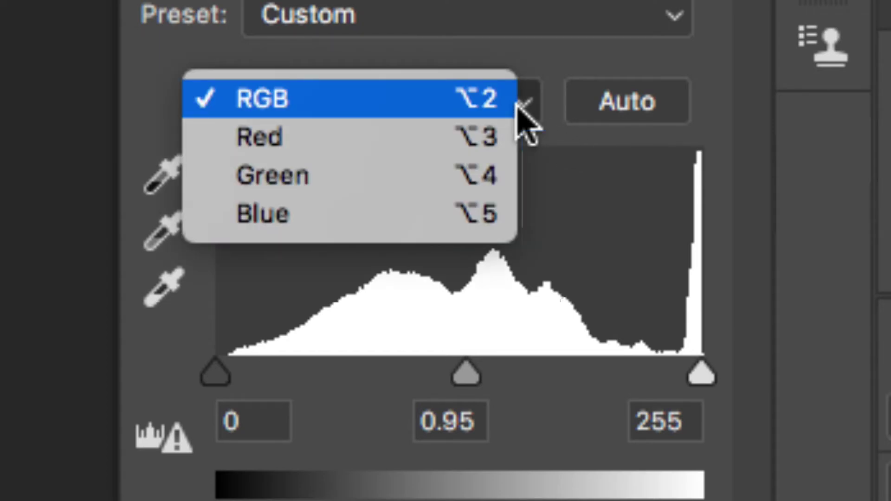
click(444, 144)
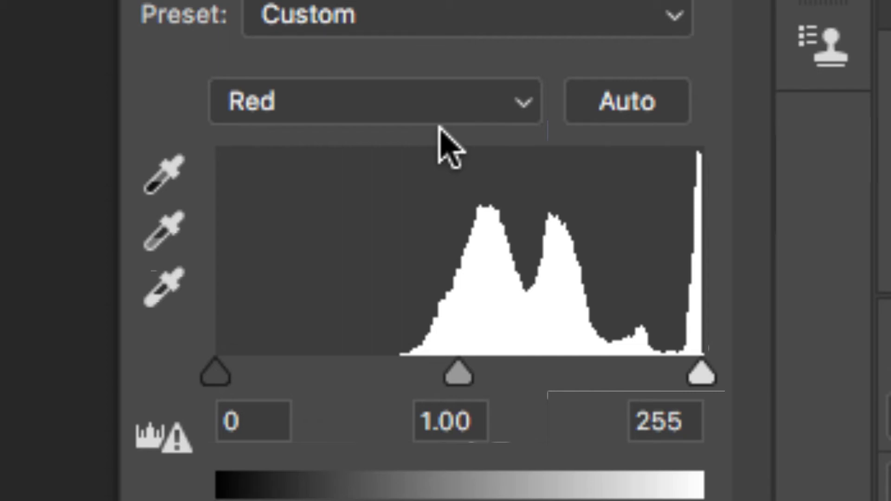
drag(221, 365, 398, 365)
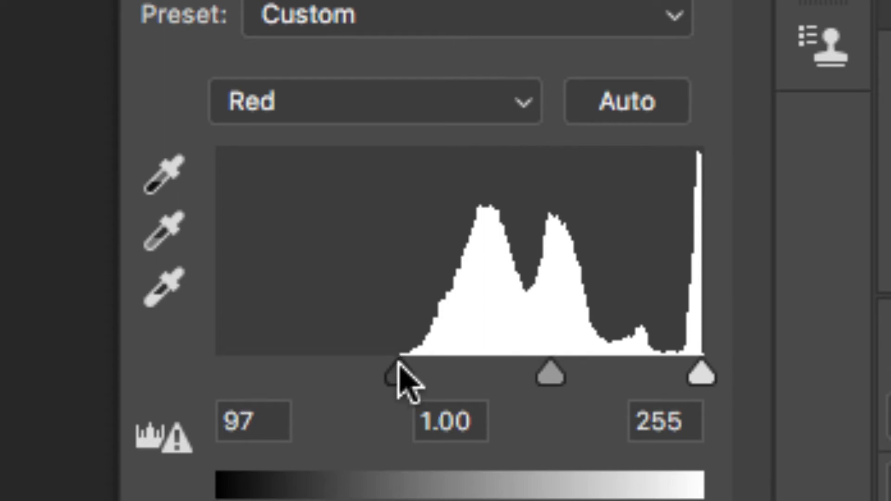
- Set the black input level of the Levels layer's Green channel to 30, where its histogram begins
click(371, 104)
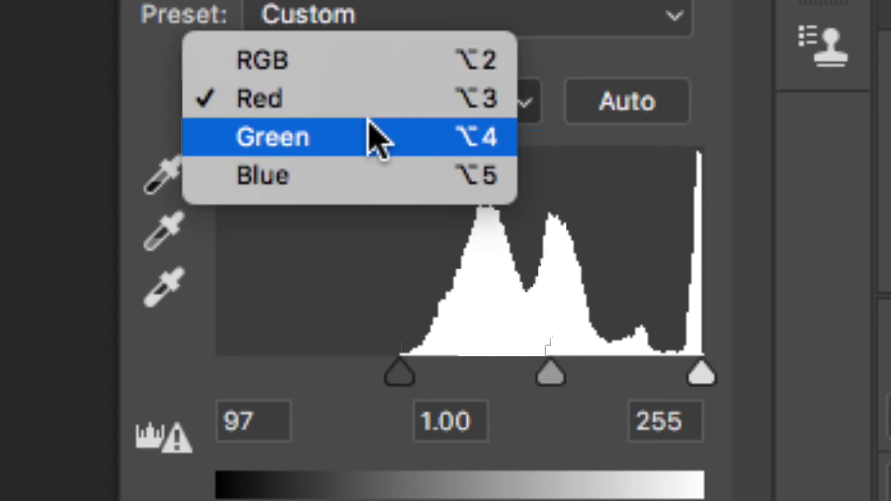
click(371, 125)
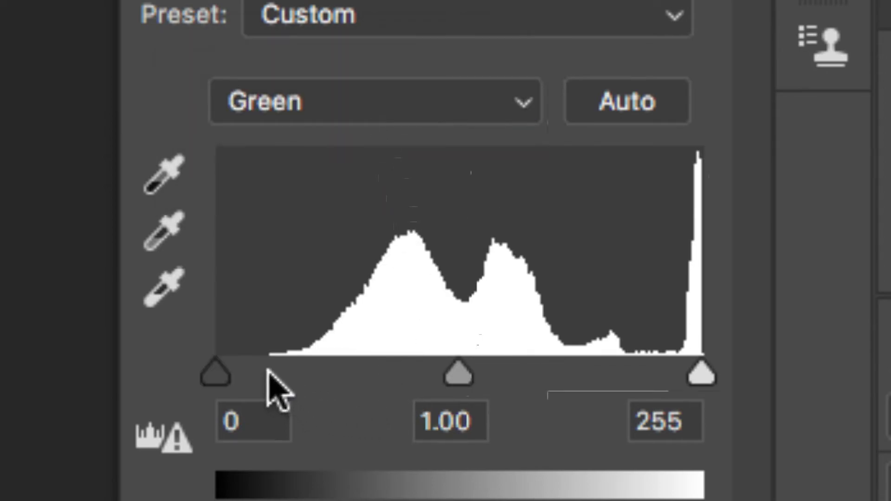
drag(214, 366, 273, 367)
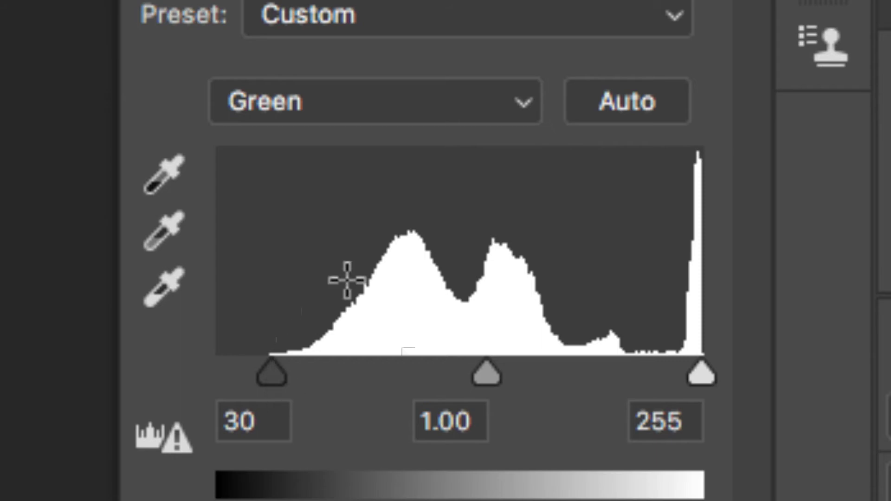
- Set the black input level of the Levels layer's Blue channel to 5, where its histogram begins
click(399, 114)
click(388, 135)
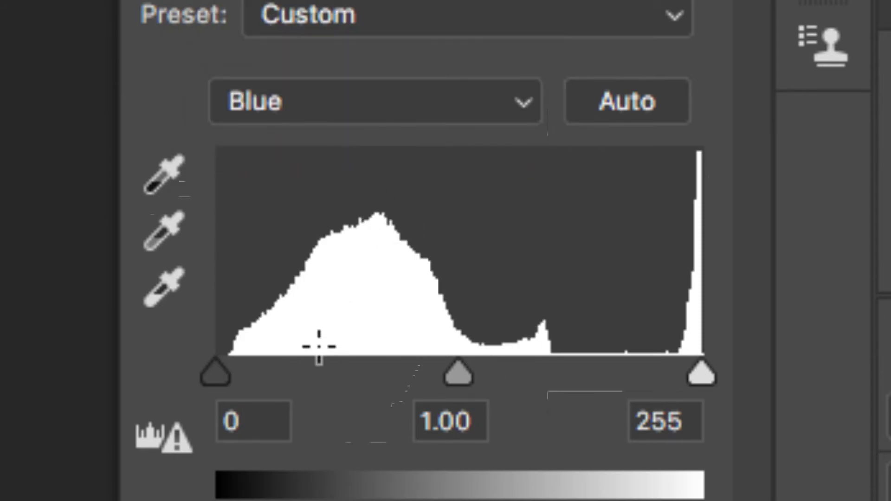
drag(219, 368, 224, 370)
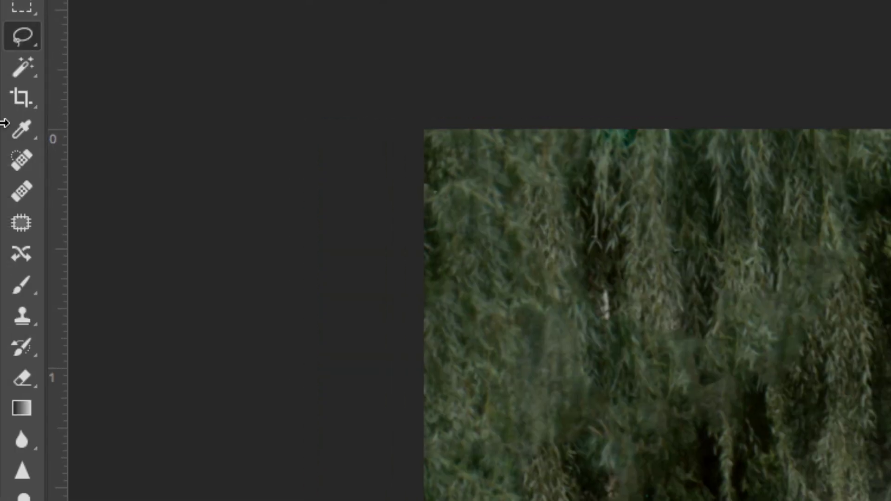
- Try cropping the photo tightly around the seated couple with the Crop tool, and undo the crop
click(22, 99)
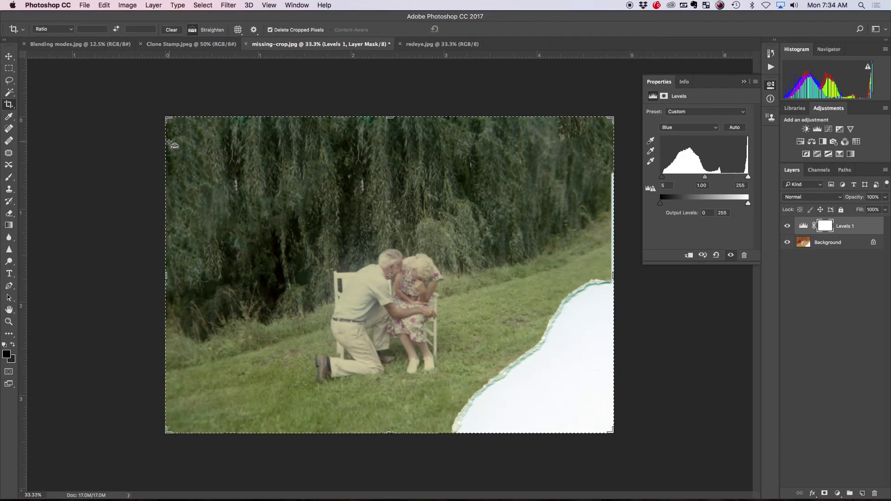
drag(277, 166, 533, 360)
key(Return)
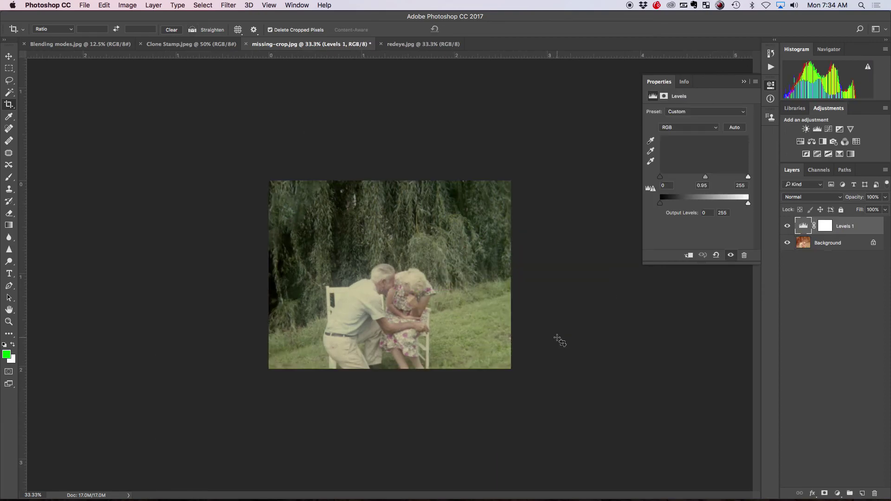
key(super)
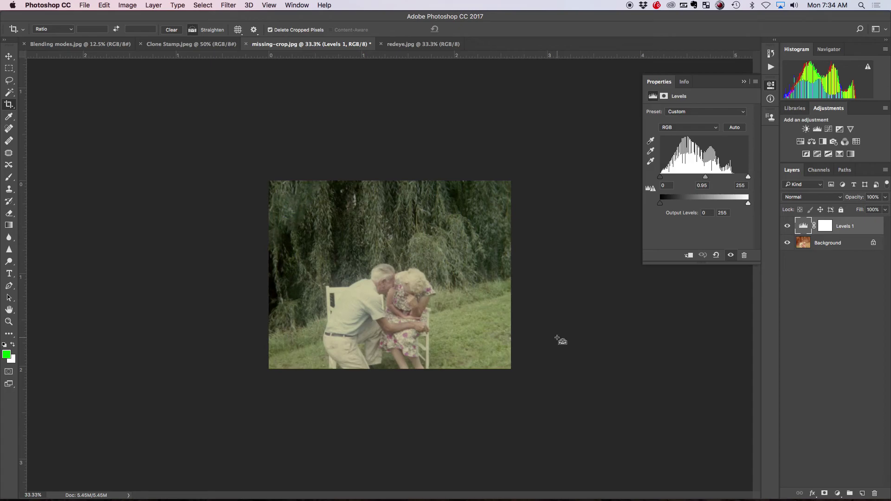
key(super+z)
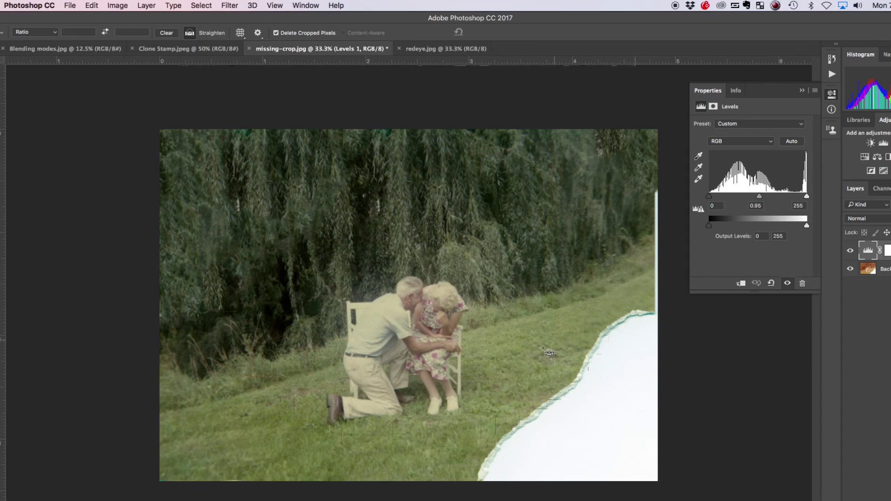
- Straighten the photo along the sloping line between grass and willows, and apply the resulting crop
drag(166, 403, 645, 271)
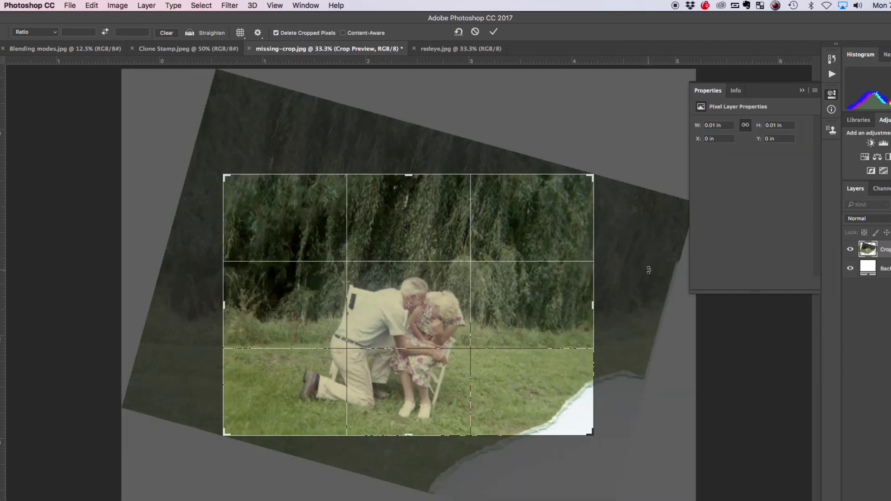
key(Return)
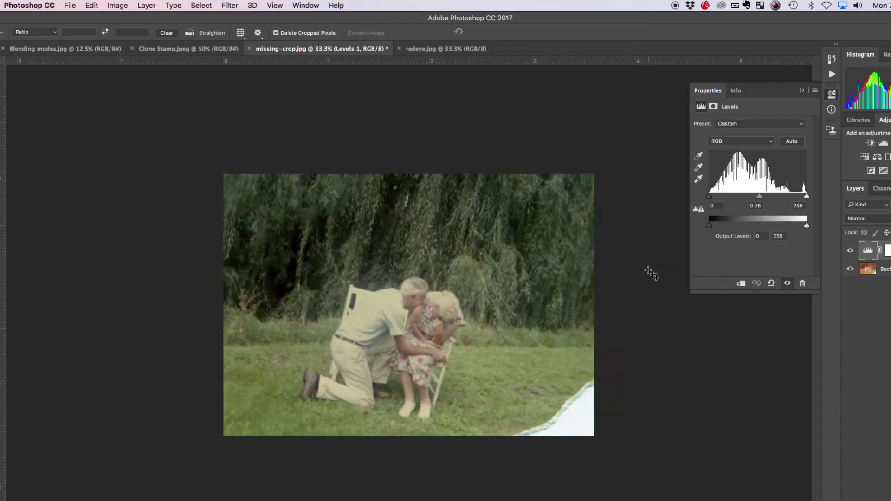